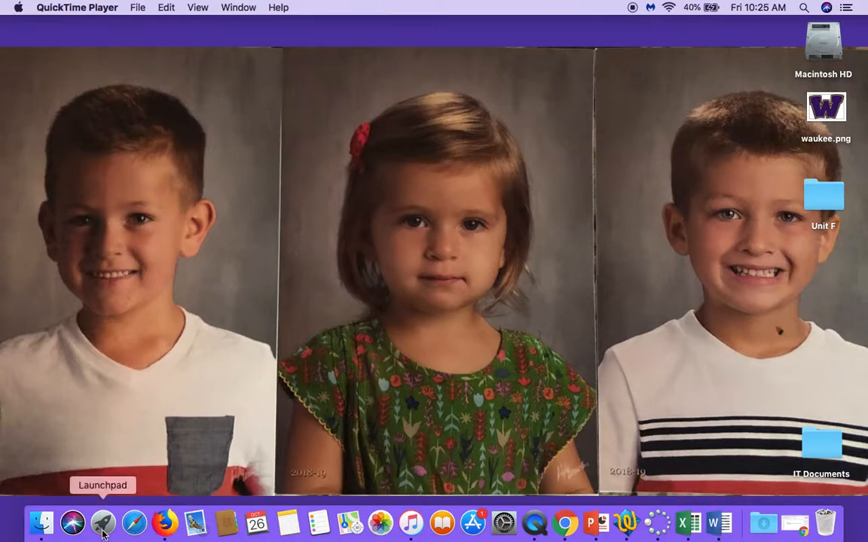
Step: Launch Microsoft Word from the Launchpad
click(104, 525)
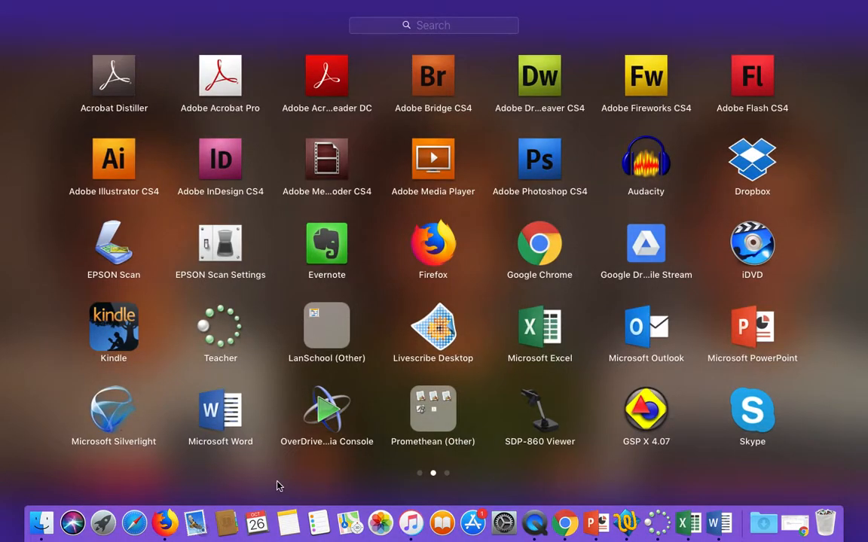
scroll(283, 475, left, 3)
scroll(676, 472, right, 3)
click(220, 414)
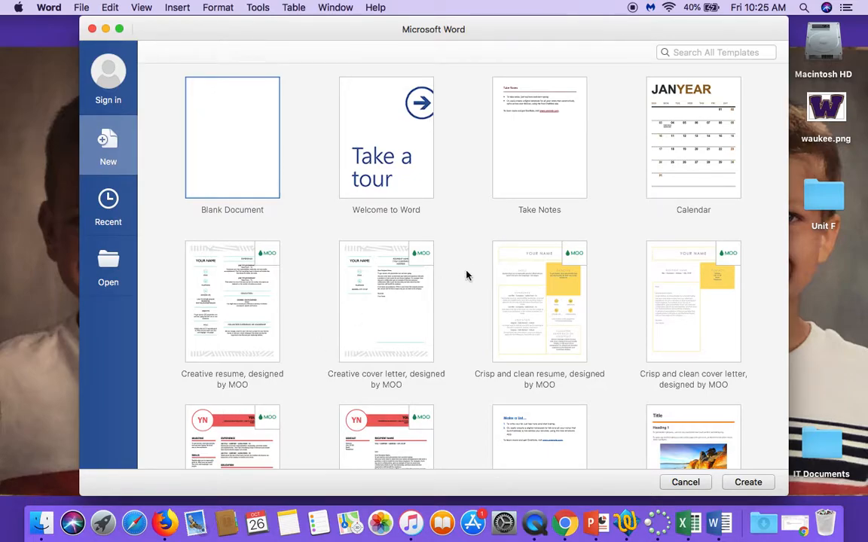
Step: Browse the template gallery and create a new blank document
scroll(464, 275, down, 10)
scroll(465, 275, down, 2)
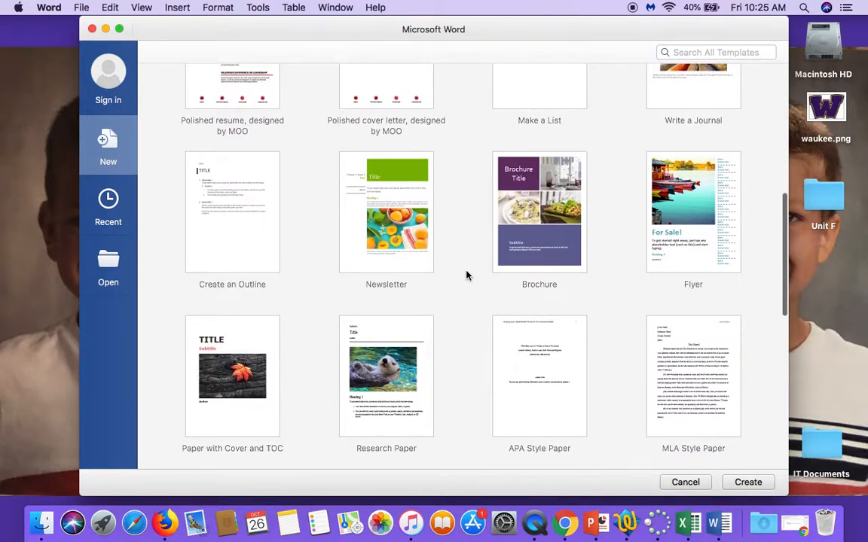
scroll(465, 275, down, 5)
scroll(467, 274, down, 8)
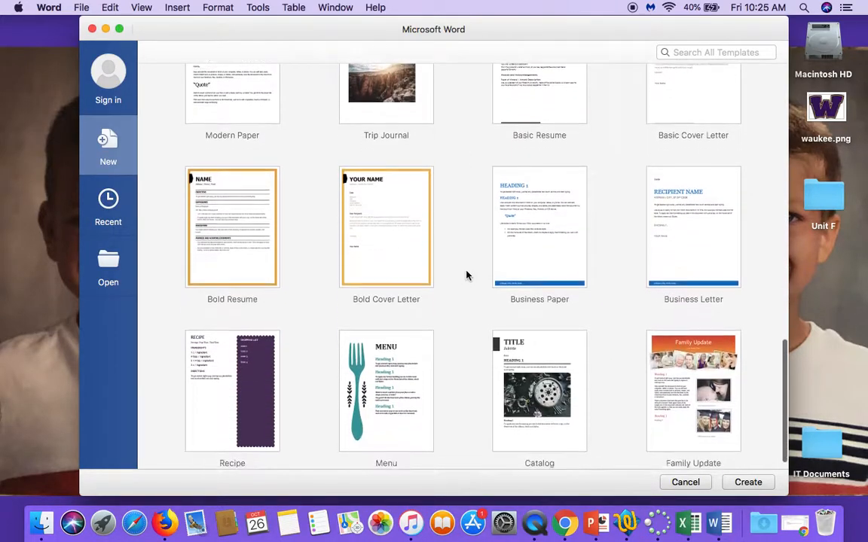
scroll(467, 275, up, 15)
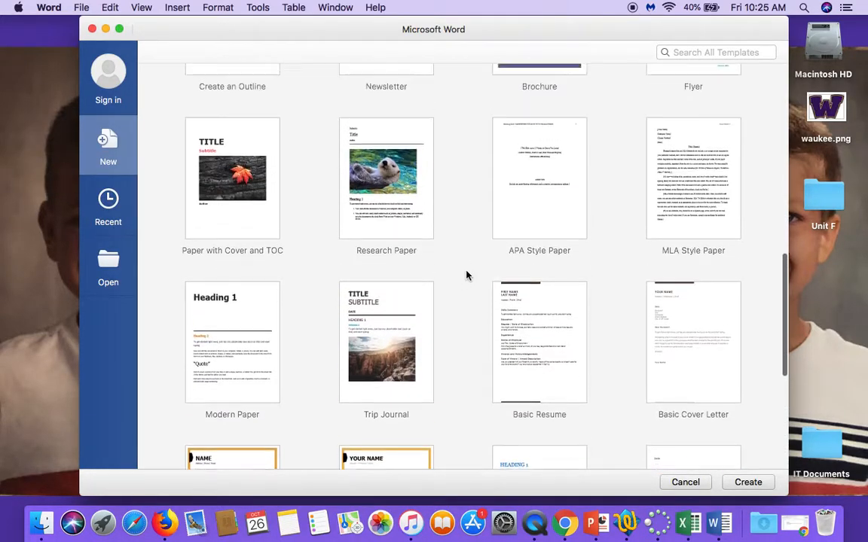
scroll(467, 275, up, 8)
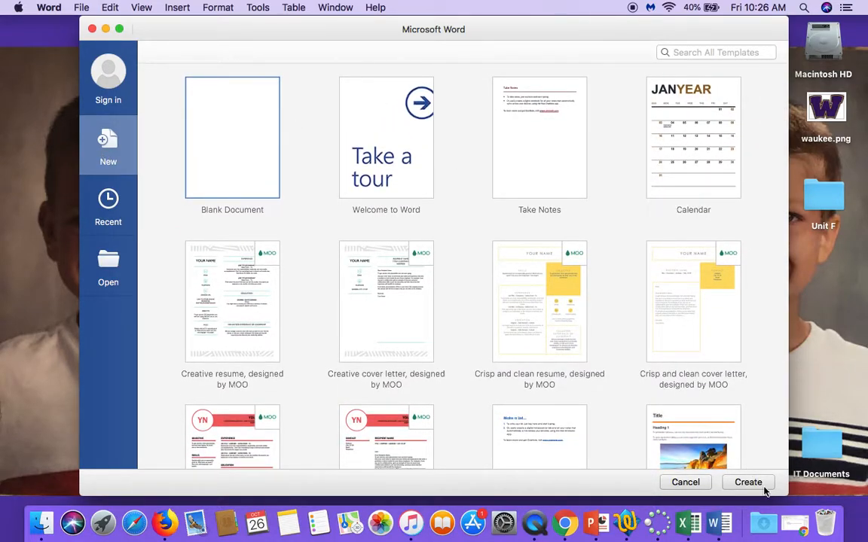
click(229, 149)
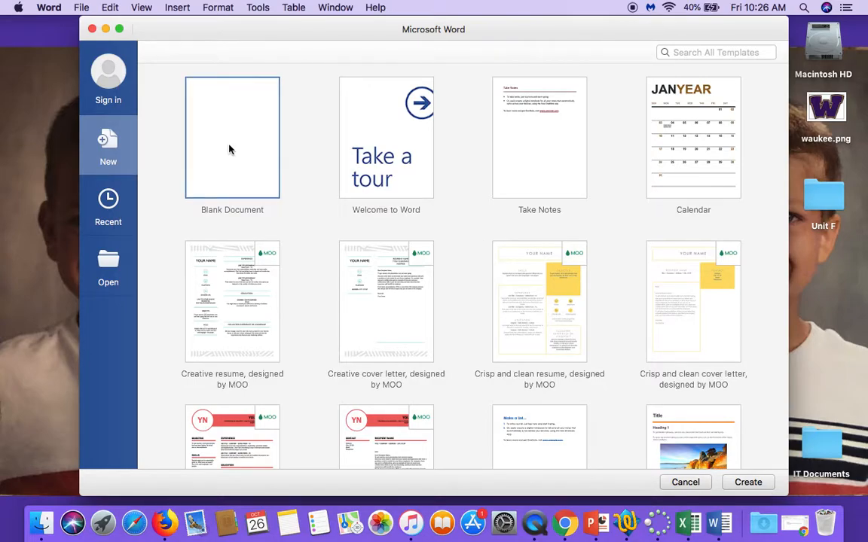
double_click(230, 149)
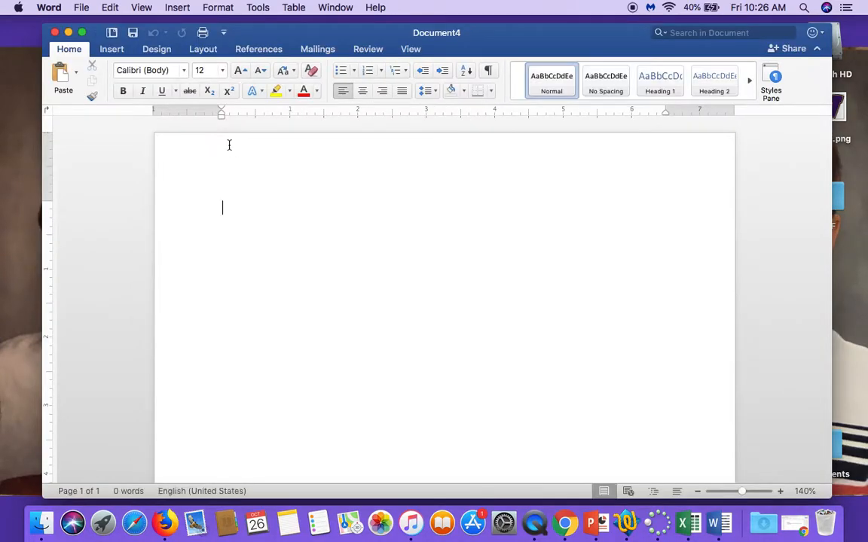
Step: Reposition and resize the document window on the desktop
drag(504, 46, 493, 38)
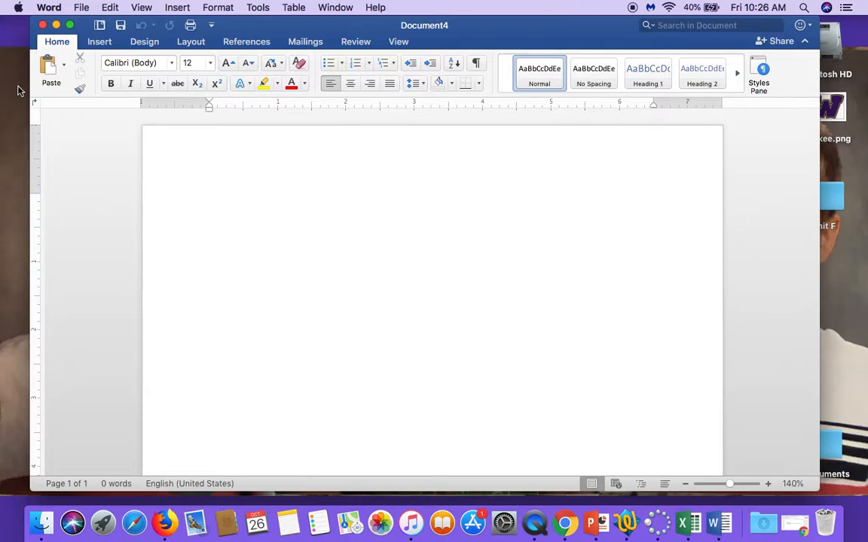
click(95, 43)
click(135, 42)
click(46, 44)
drag(732, 487, 728, 487)
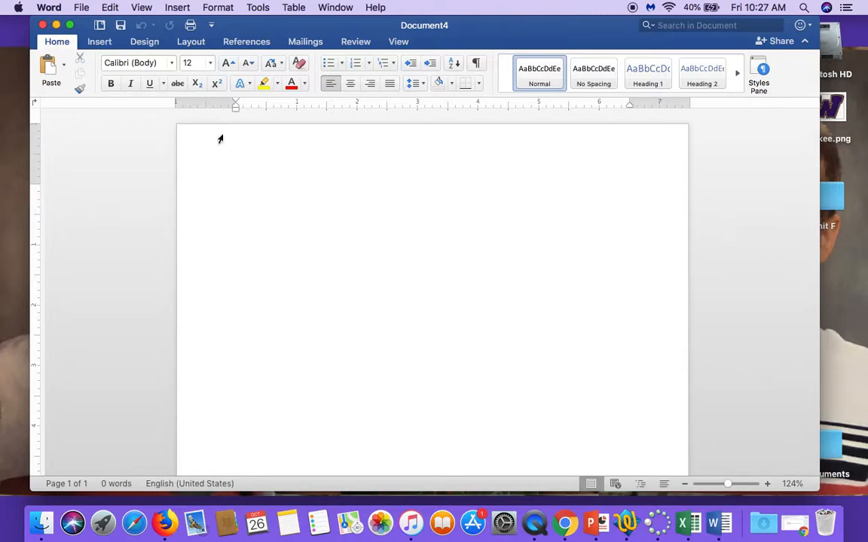
click(142, 8)
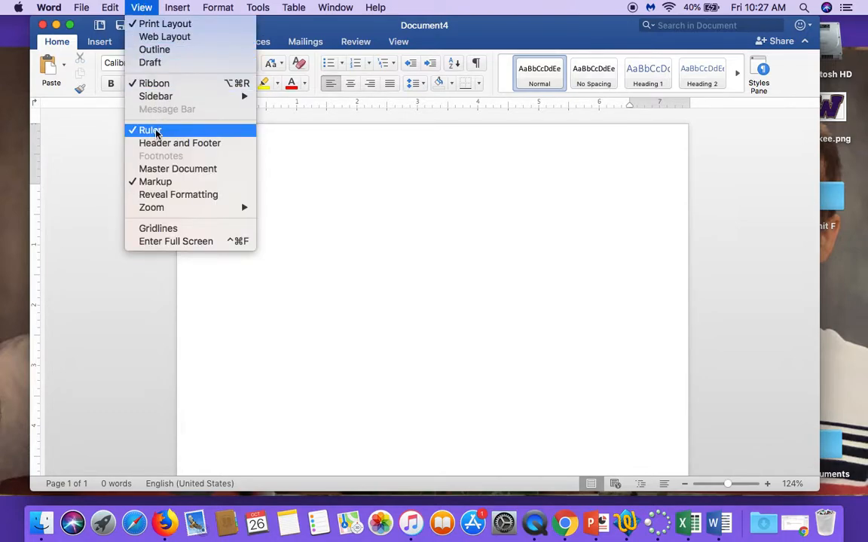
click(424, 257)
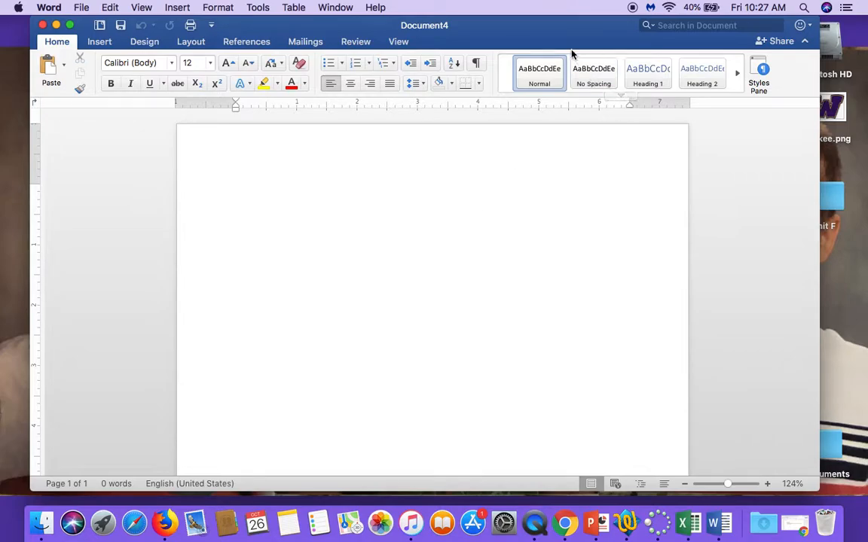
drag(570, 42, 556, 51)
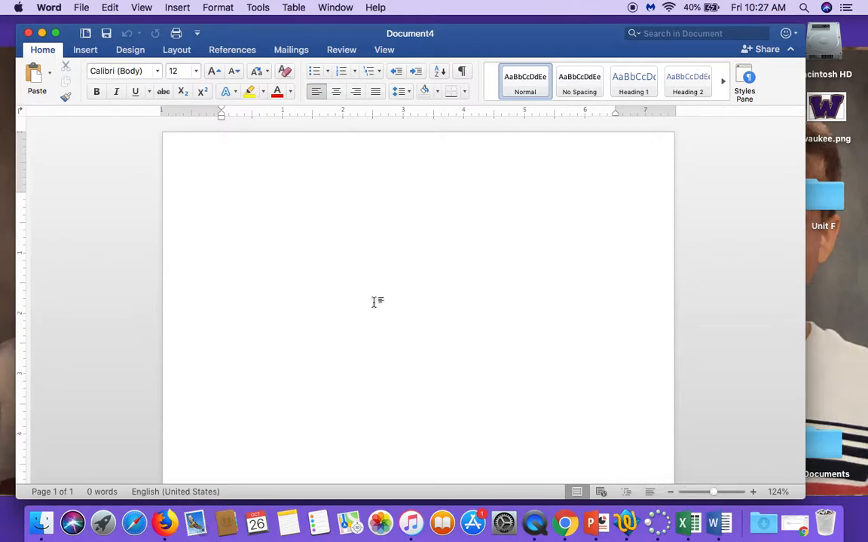
drag(485, 51, 474, 45)
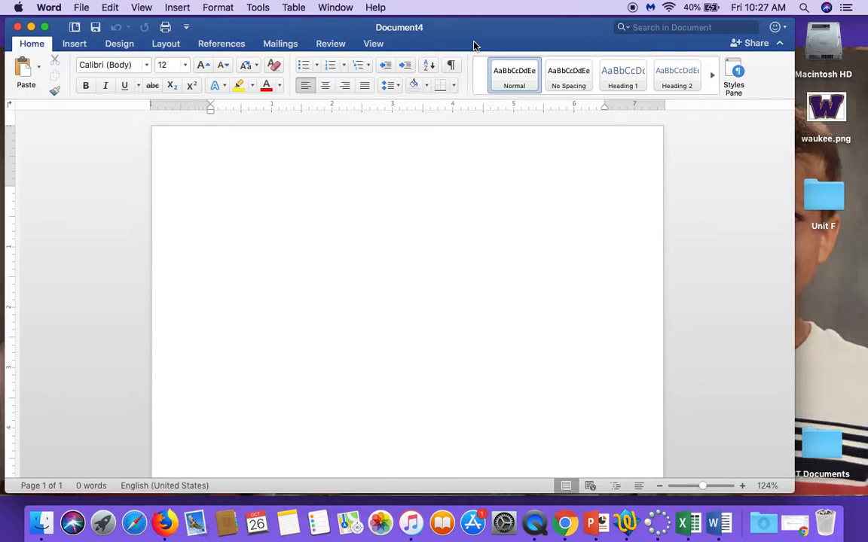
Step: Move the Unit F folder icon lower on the desktop
drag(823, 194, 835, 271)
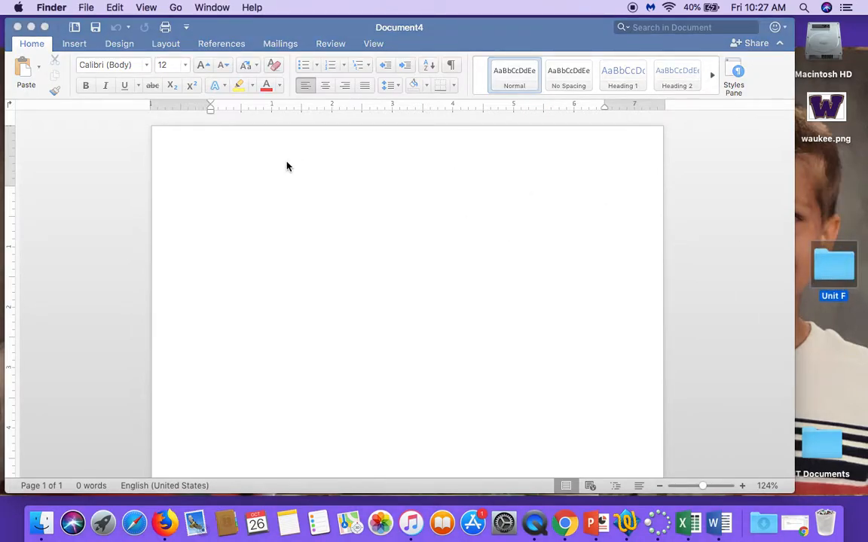
click(290, 204)
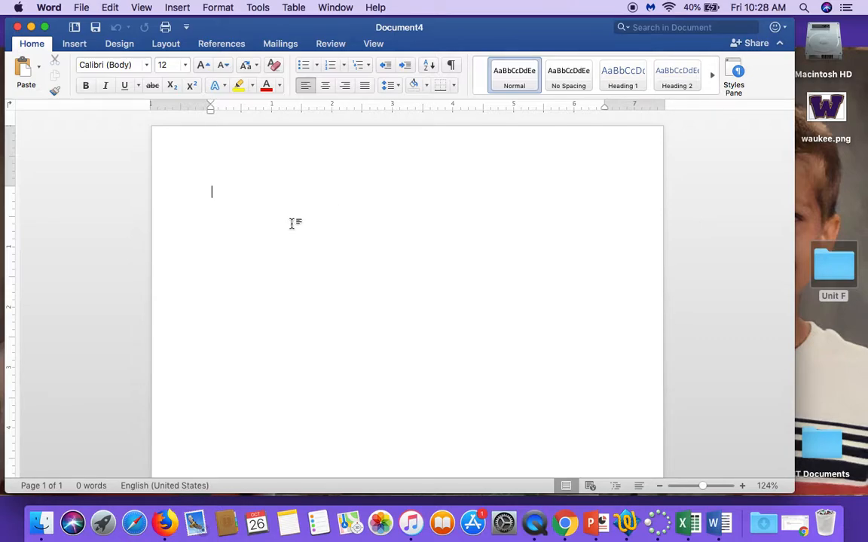
Step: Open 1.docx from the Unit F folder on the desktop
click(81, 7)
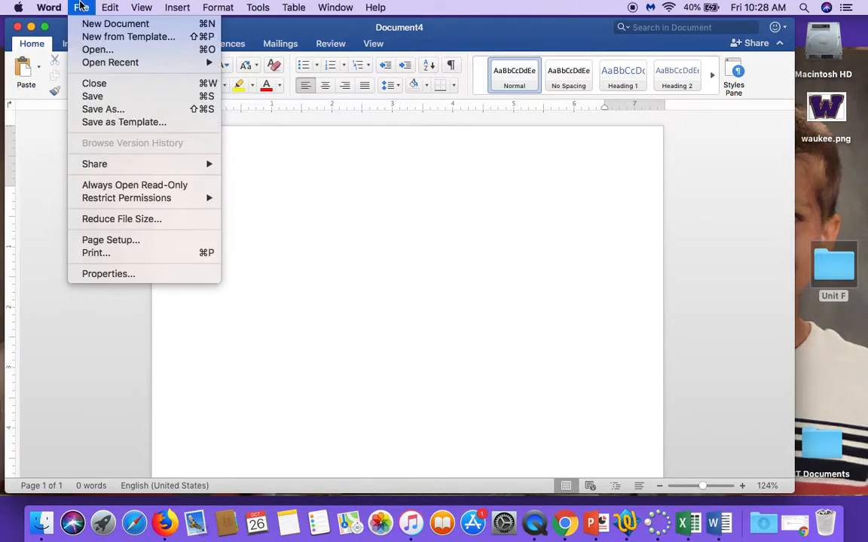
click(388, 325)
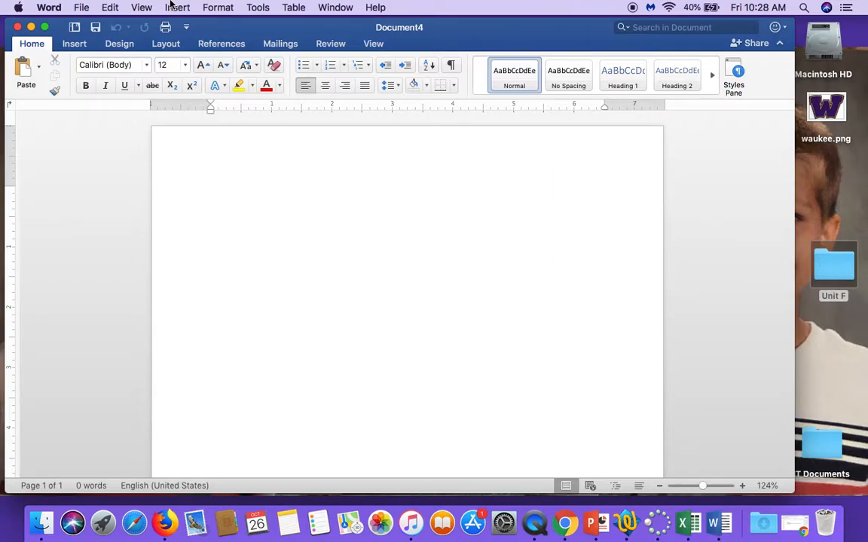
click(82, 7)
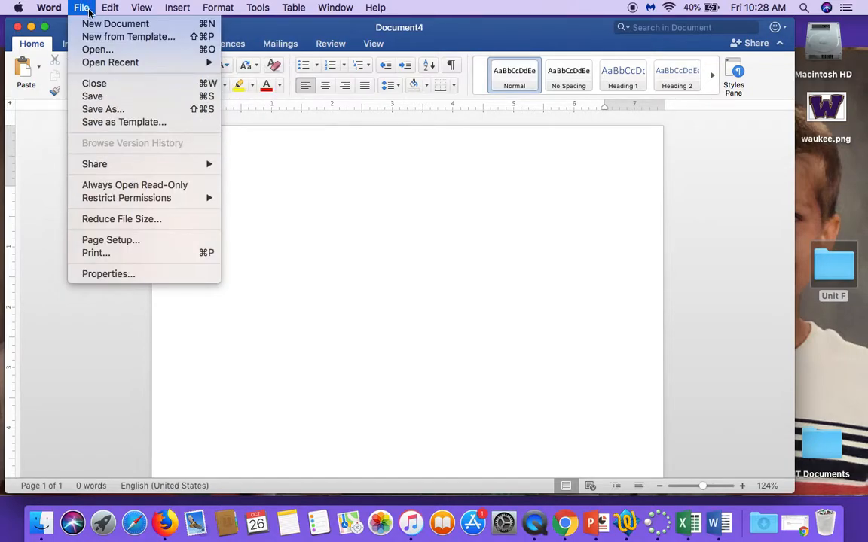
click(106, 53)
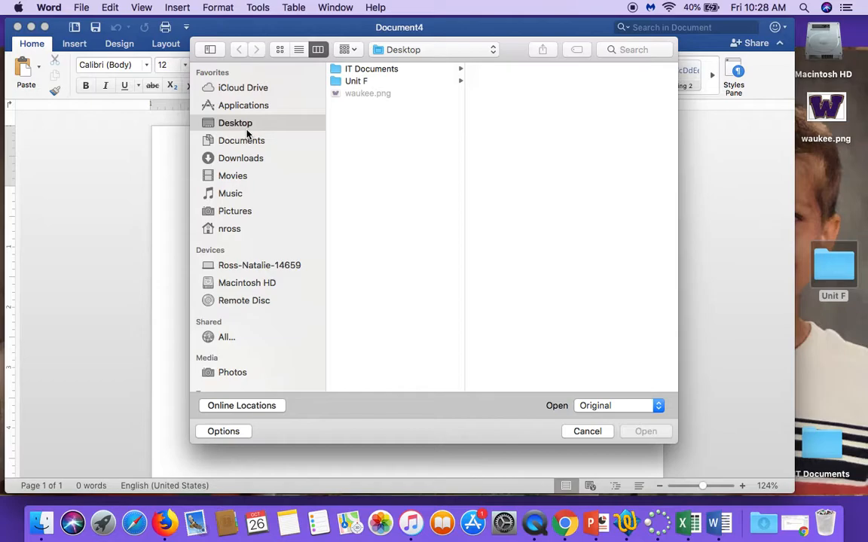
click(359, 83)
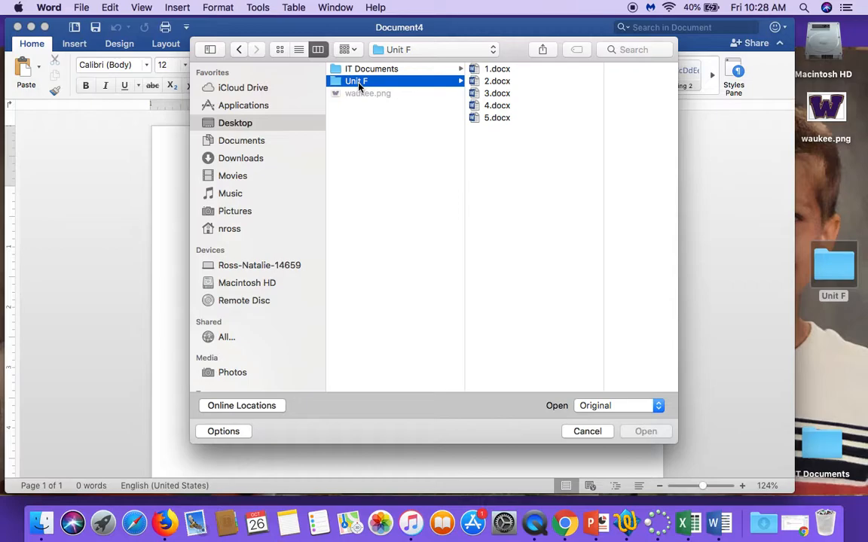
click(539, 69)
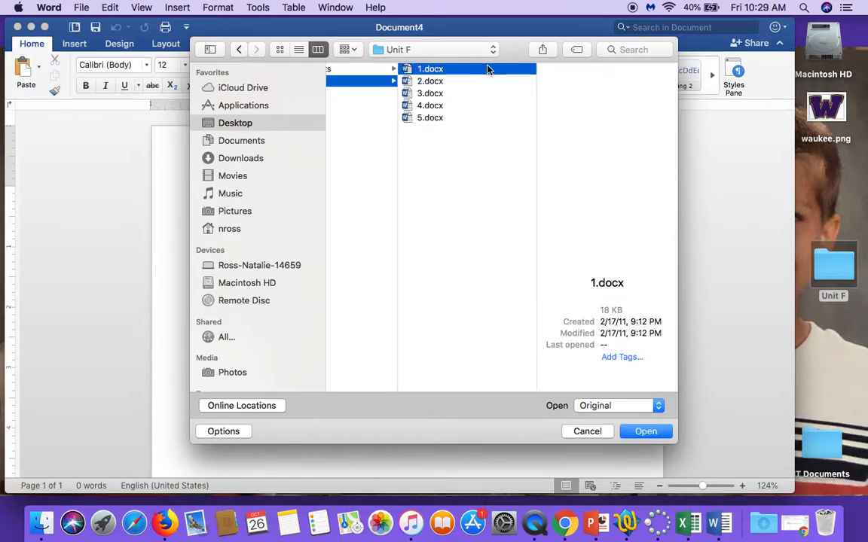
click(644, 431)
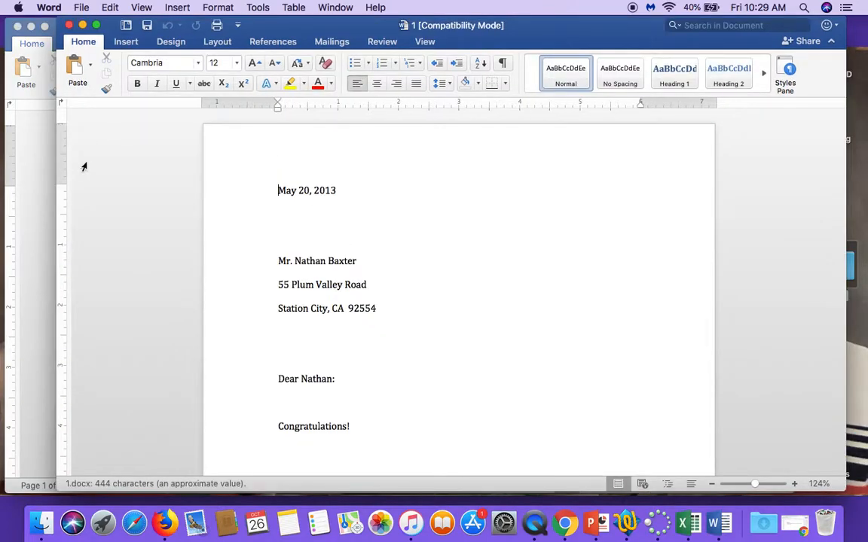
Step: Close the blank Document4 and reposition the letter's window
click(22, 159)
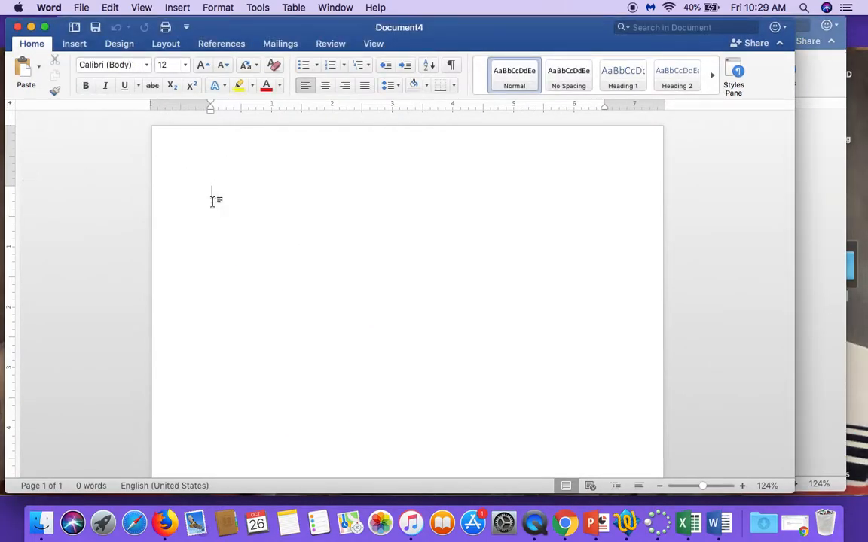
click(18, 27)
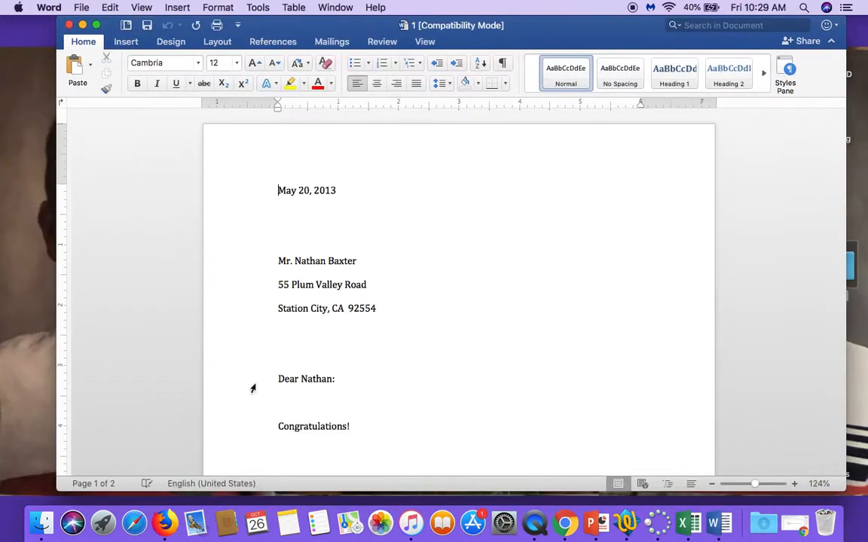
drag(519, 33, 482, 34)
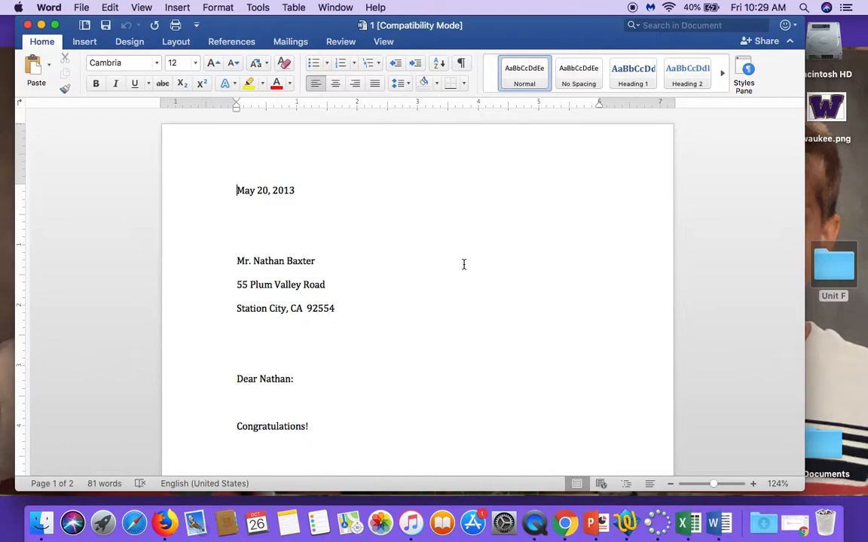
Step: Save the letter as Birdhouse Winner Letter in the Unit F folder, accepting the file format update
click(79, 7)
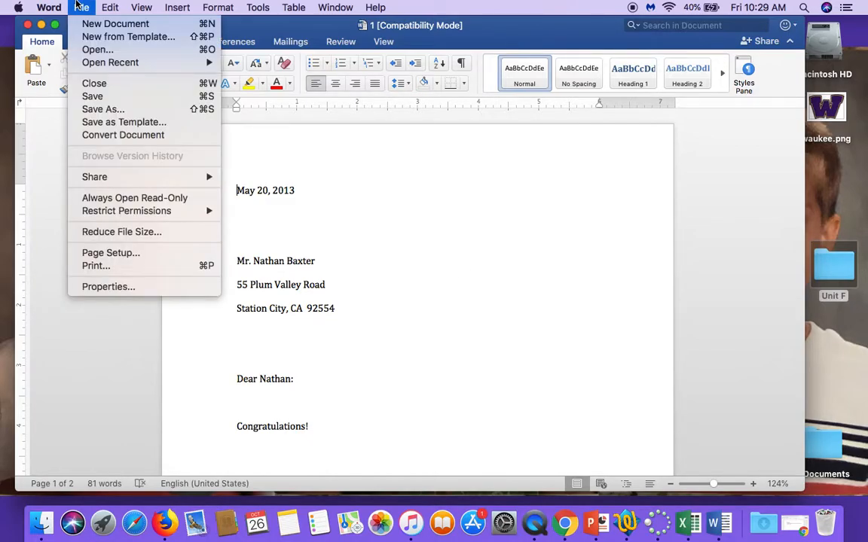
click(89, 110)
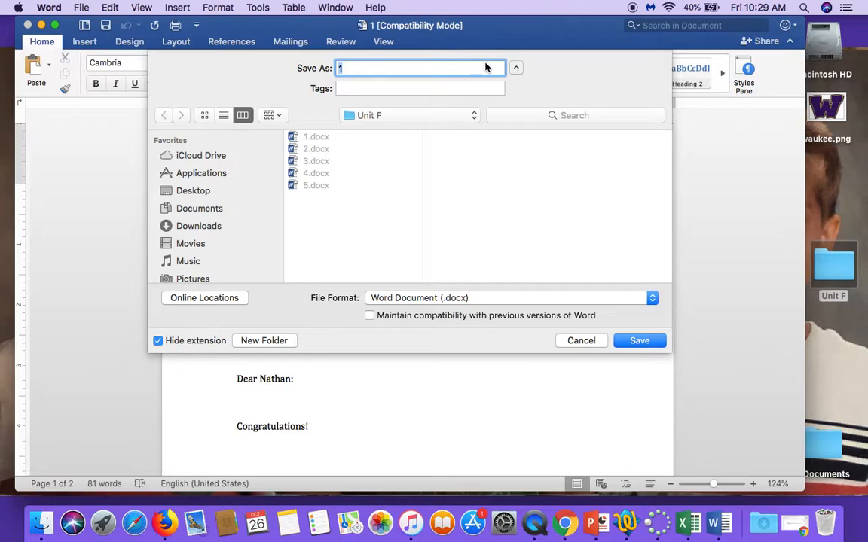
click(516, 69)
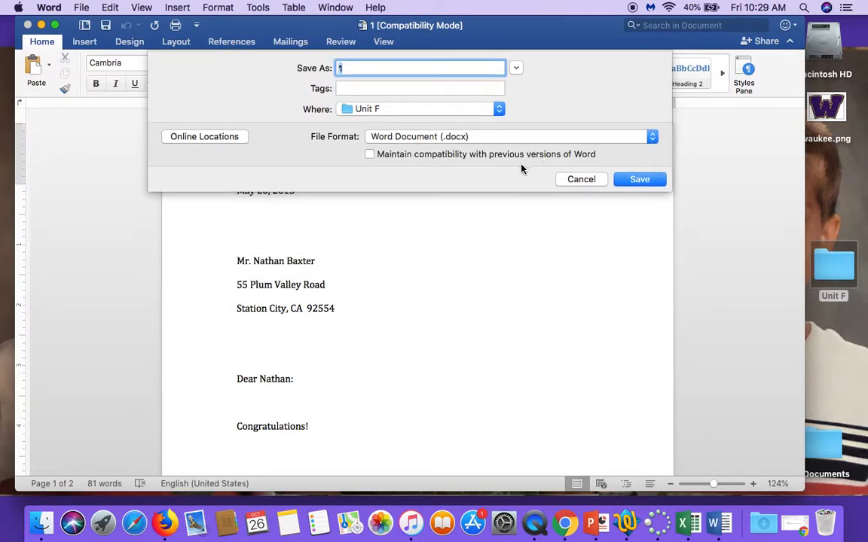
click(516, 68)
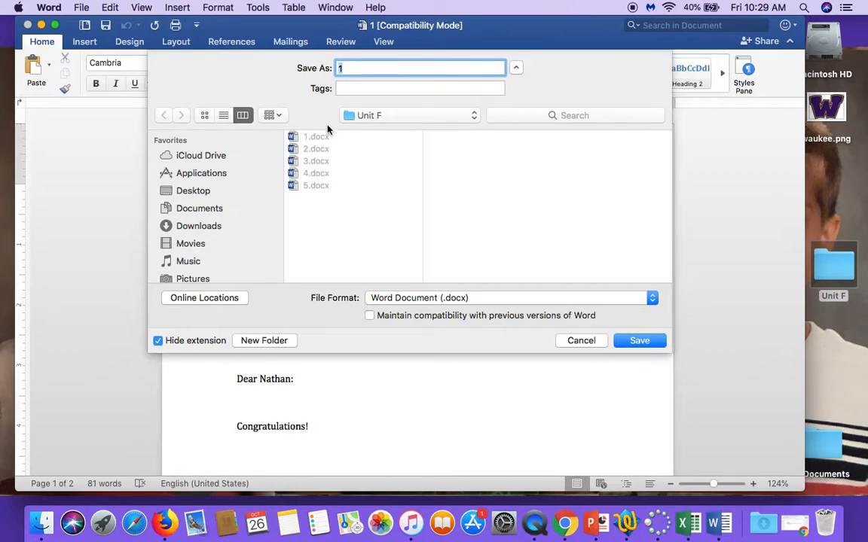
click(385, 66)
key(BackSpace)
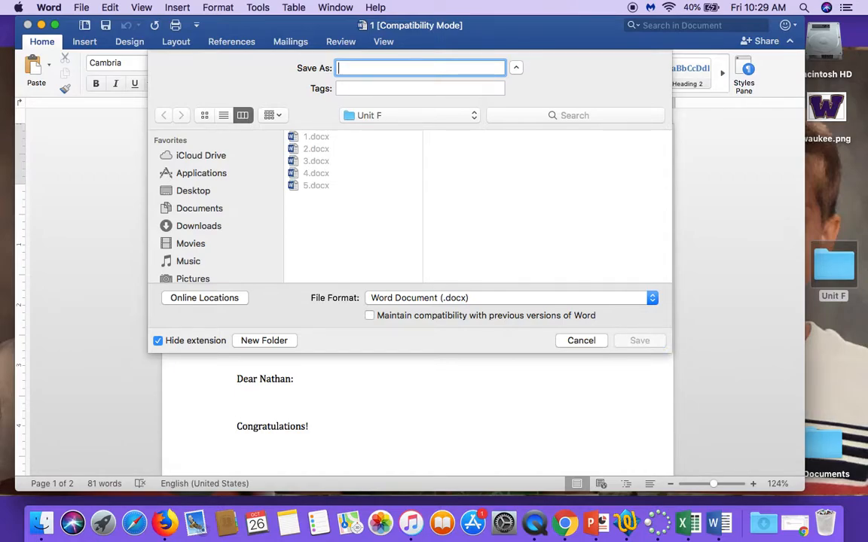
text(Birdhouse)
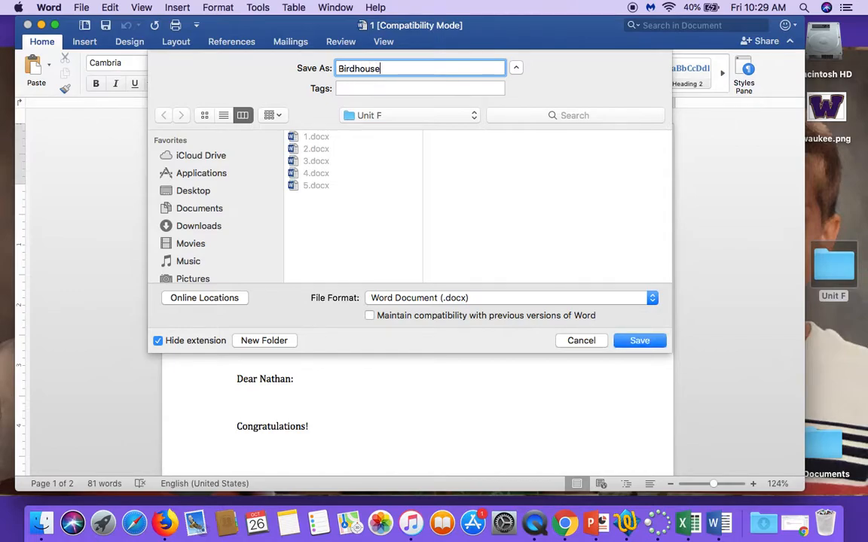
text( Winner Letter)
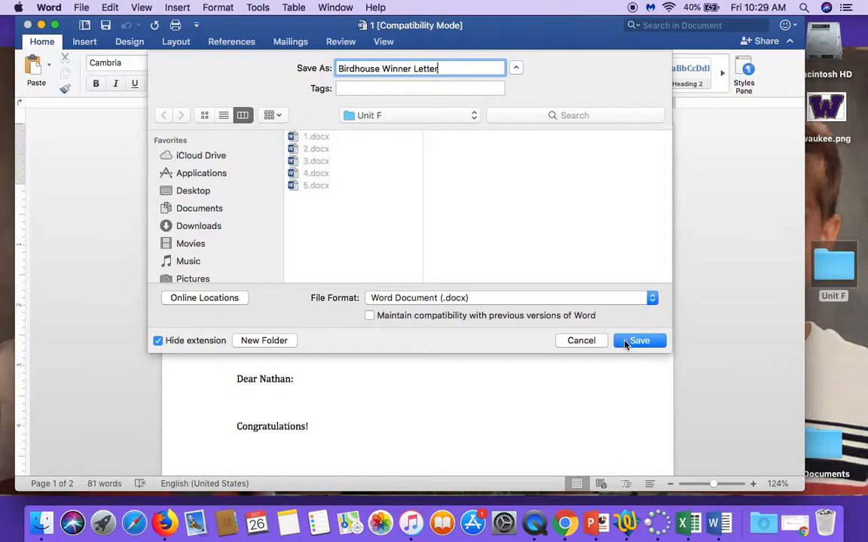
click(628, 344)
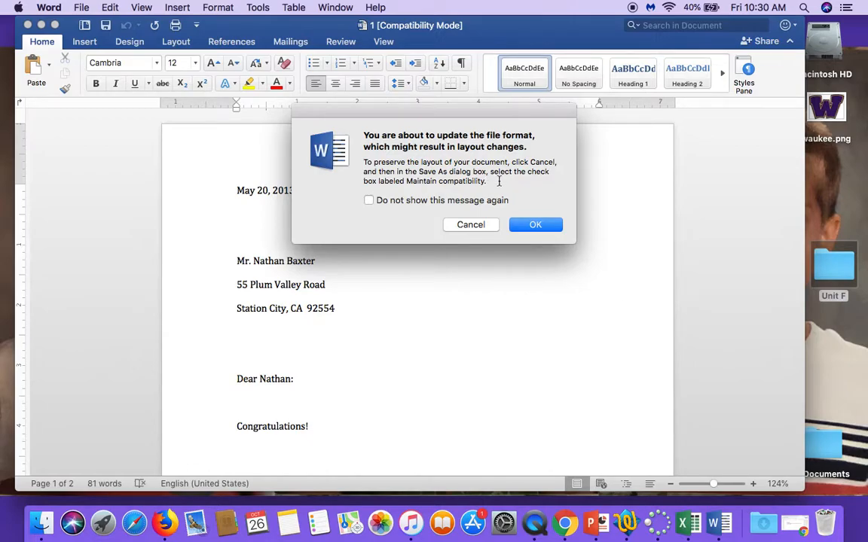
click(531, 226)
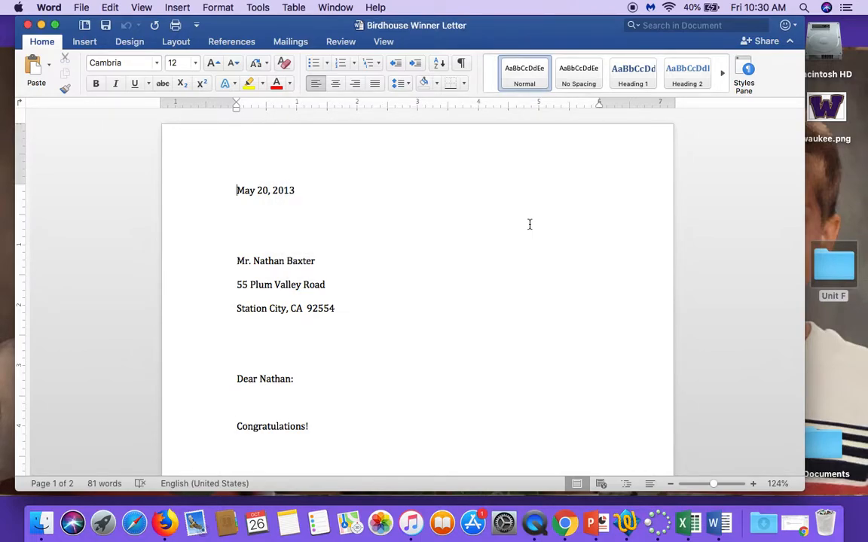
Step: Turn on formatting marks and scroll through the letter to review its paragraphs
click(462, 66)
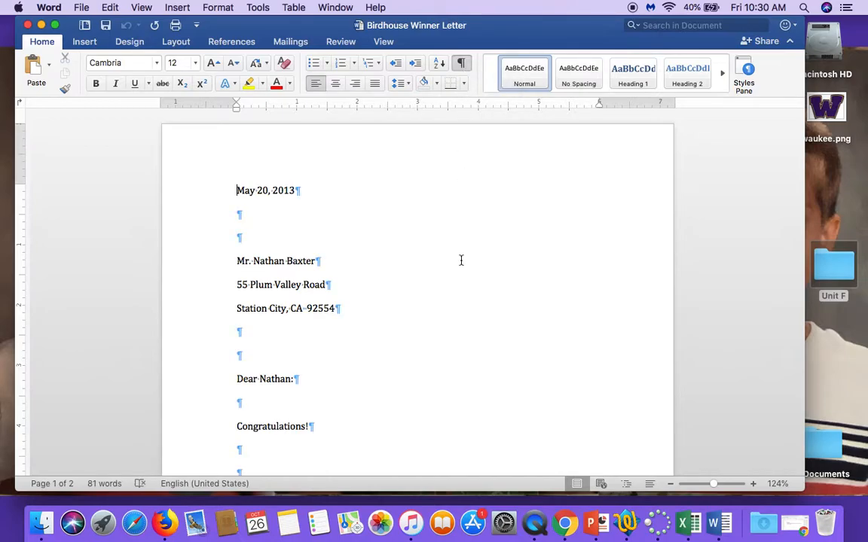
scroll(461, 260, down, 10)
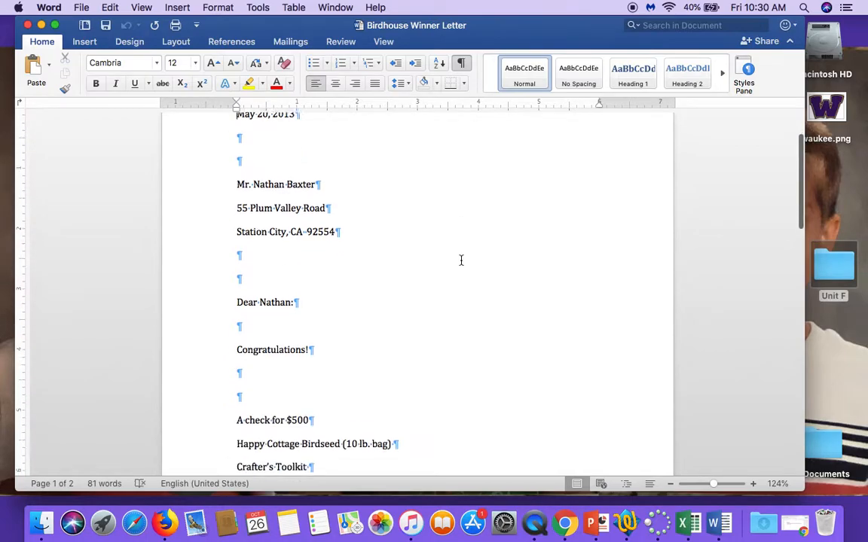
scroll(461, 260, down, 5)
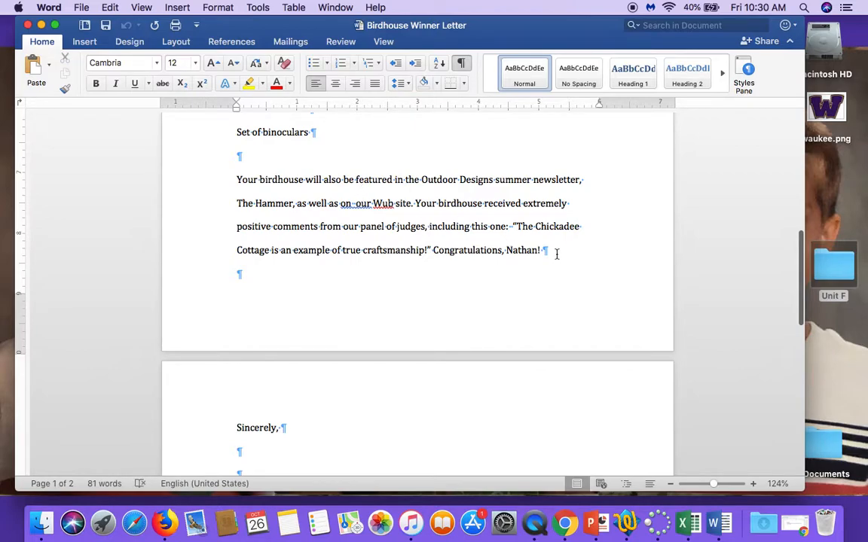
scroll(557, 254, down, 5)
scroll(557, 254, up, 15)
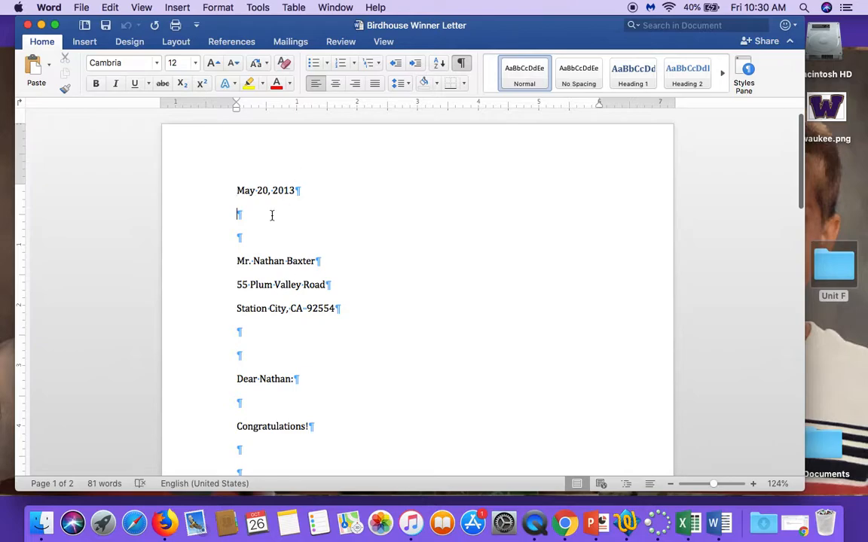
key(Tab)
key(Tab)
key(BackSpace)
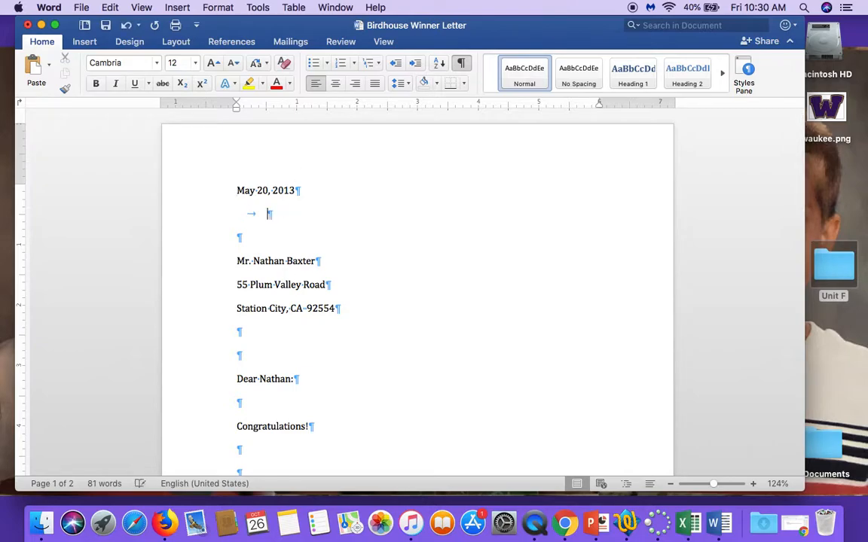
key(BackSpace)
Step: Switch the document to Draft view and zoom in to 130%
click(651, 485)
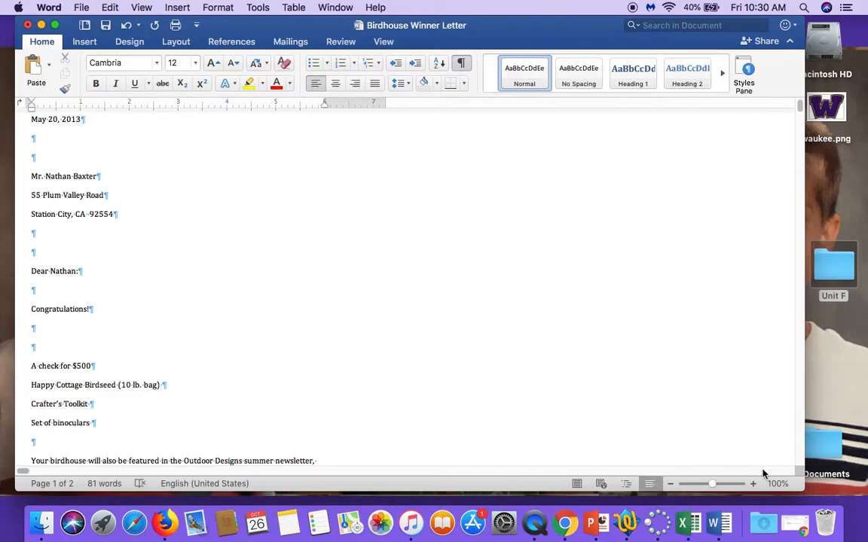
click(752, 486)
click(752, 486)
click(752, 486)
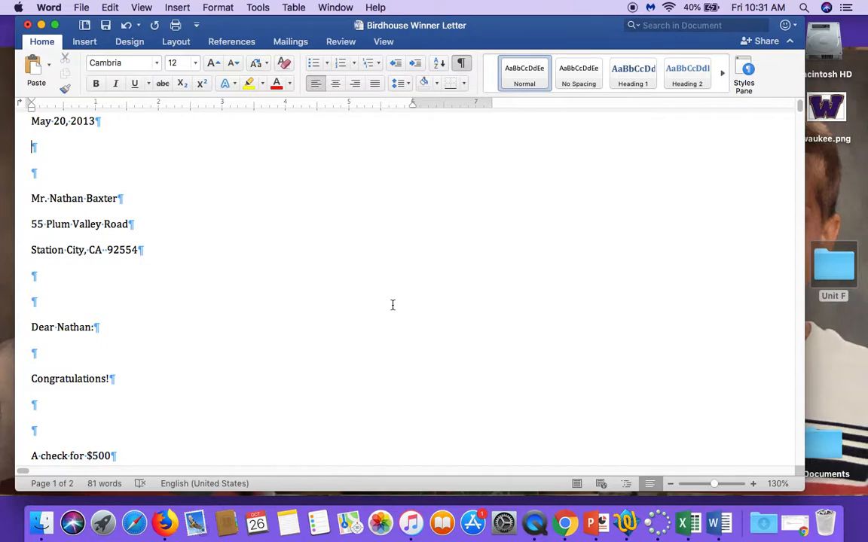
Step: On the blank line above the prize list, type "I am pleased to inform you that you won the Outdoor Designs annual birdhouse competition!"
click(130, 381)
key(Down)
key(Down)
scroll(130, 381, down, 5)
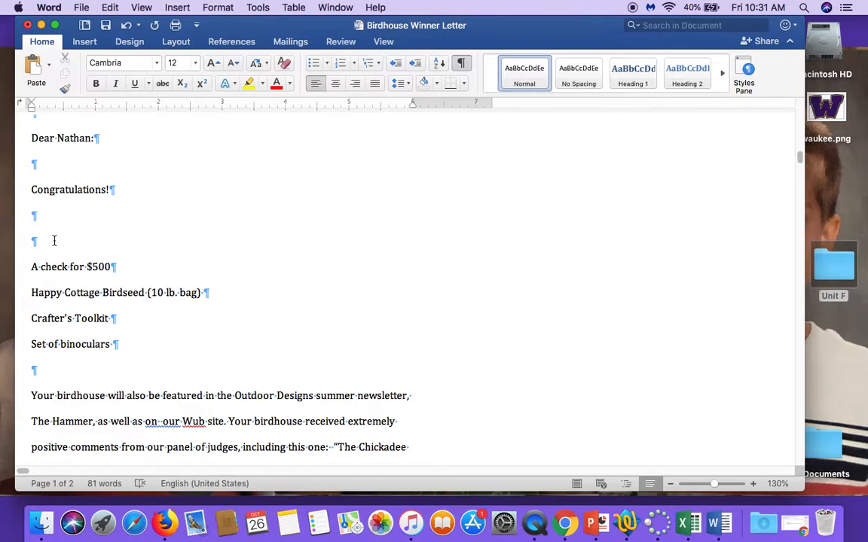
text(I am pleased to inf)
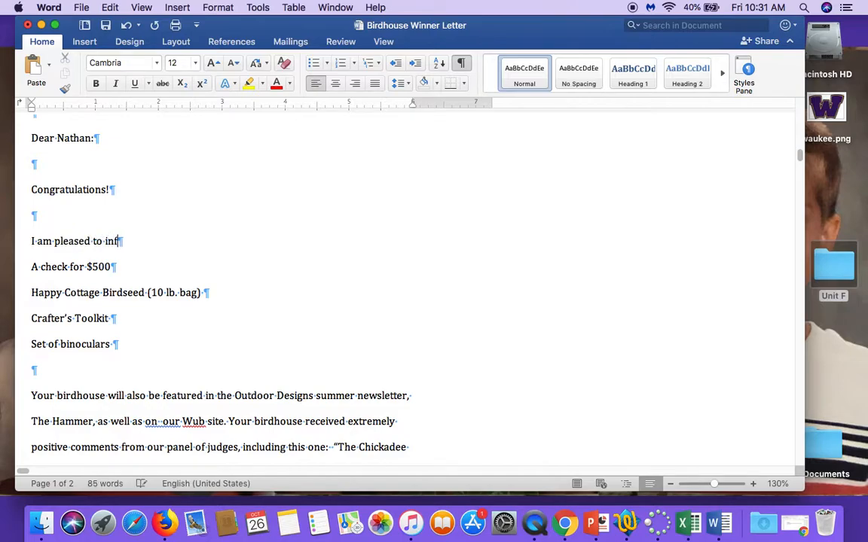
text(orm you that you won the OUt)
key(BackSpace)
key(BackSpace)
text(utdoor Designs annual birdhouse ompe)
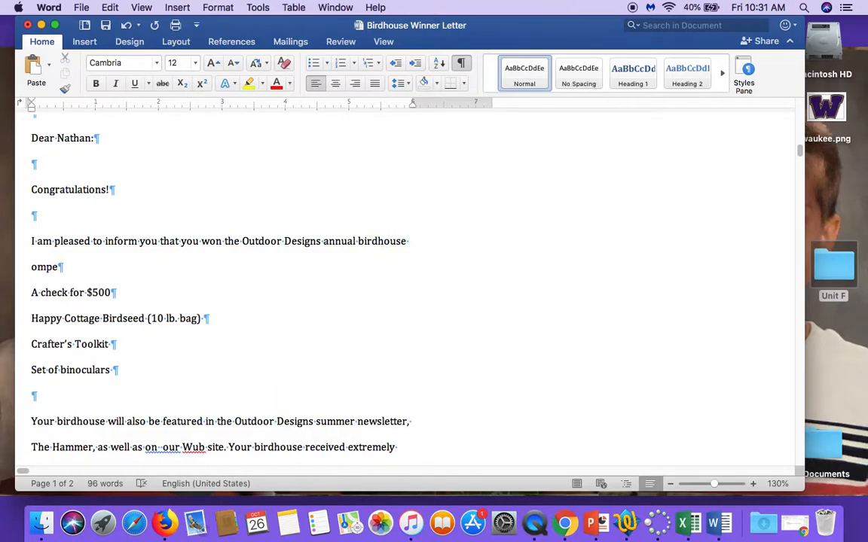
key(BackSpace)
key(BackSpace)
key(BackSpace)
text(ompetition!)
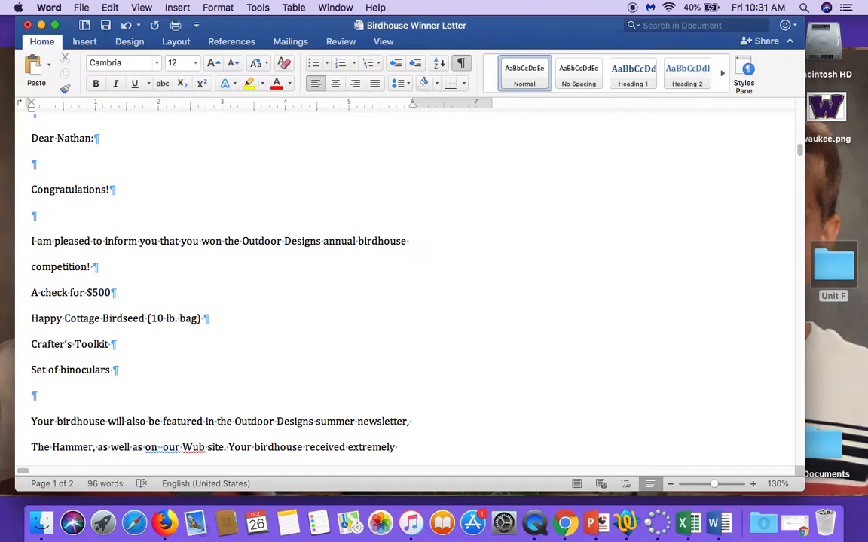
Step: Continue the paragraph with "Your Chickadee Cottage birdhouse received the highest scores from our judges."
text(Your Chikadee Co)
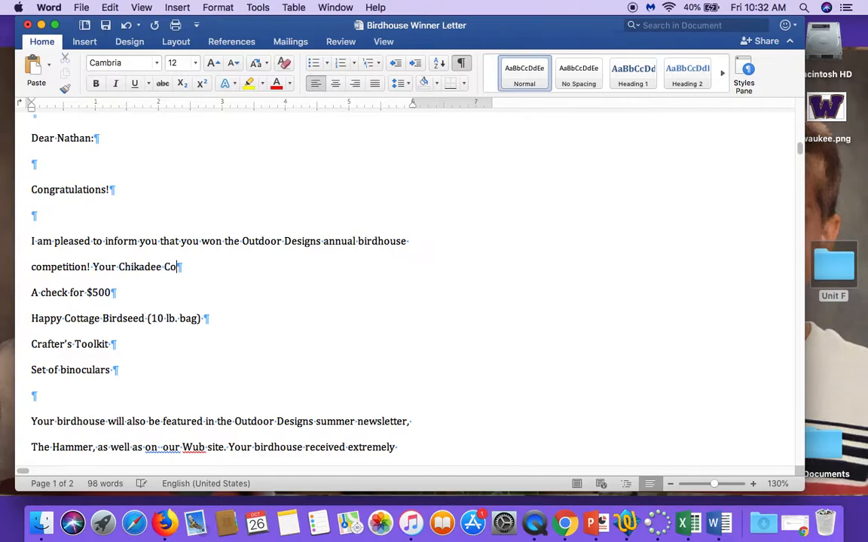
text(ttage annual)
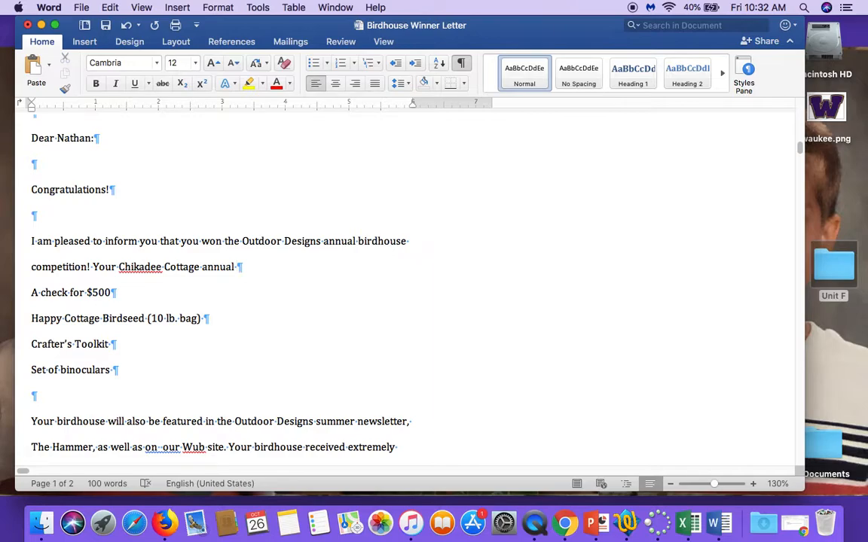
key(BackSpace)
key(BackSpace)
key(BackSpace)
key(BackSpace)
key(BackSpace)
key(BackSpace)
key(BackSpace)
key(BackSpace)
key(BackSpace)
key(BackSpace)
key(BackSpace)
key(BackSpace)
key(BackSpace)
key(BackSpace)
key(BackSpace)
key(BackSpace)
key(BackSpace)
key(BackSpace)
key(BackSpace)
key(BackSpace)
key(BackSpace)
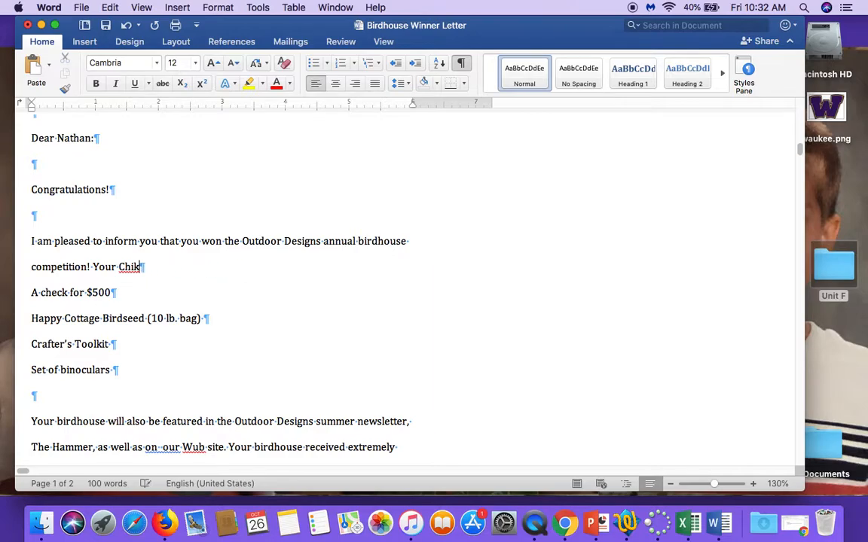
text(ckadee )
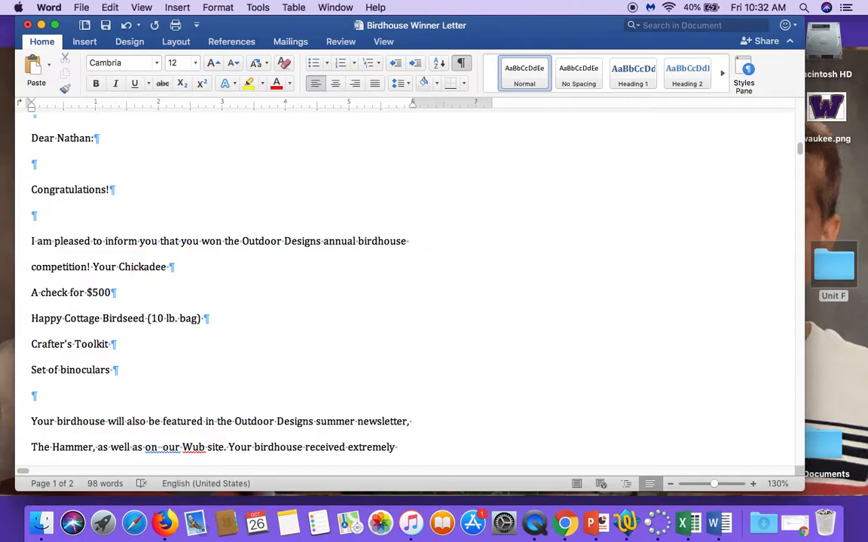
text(Cottage birdhouse r)
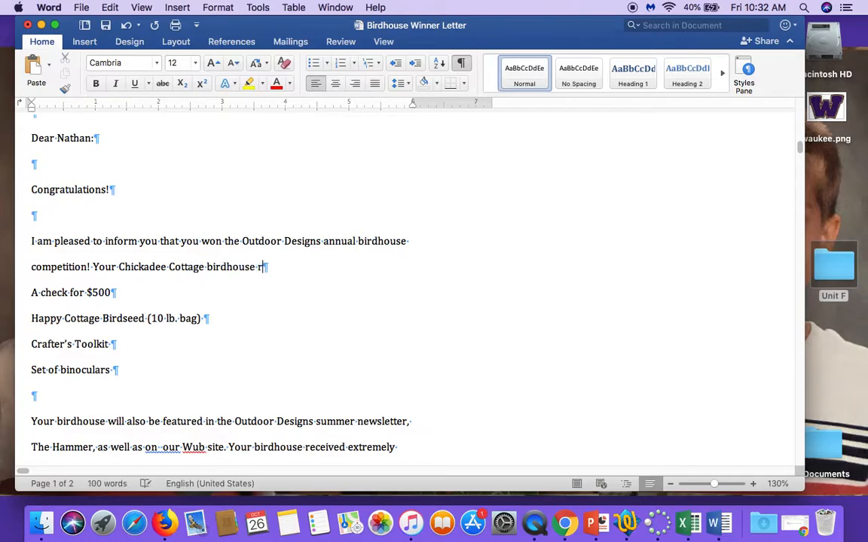
text(eceived the )
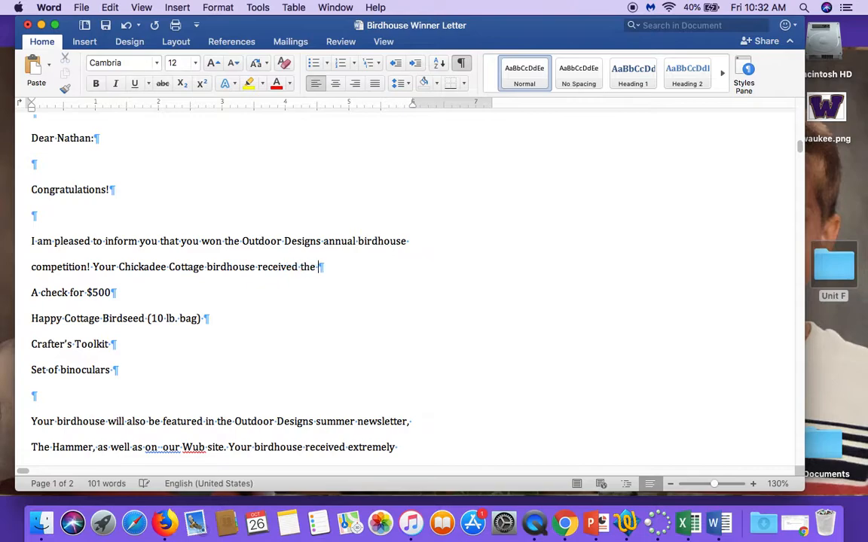
text(highest sch)
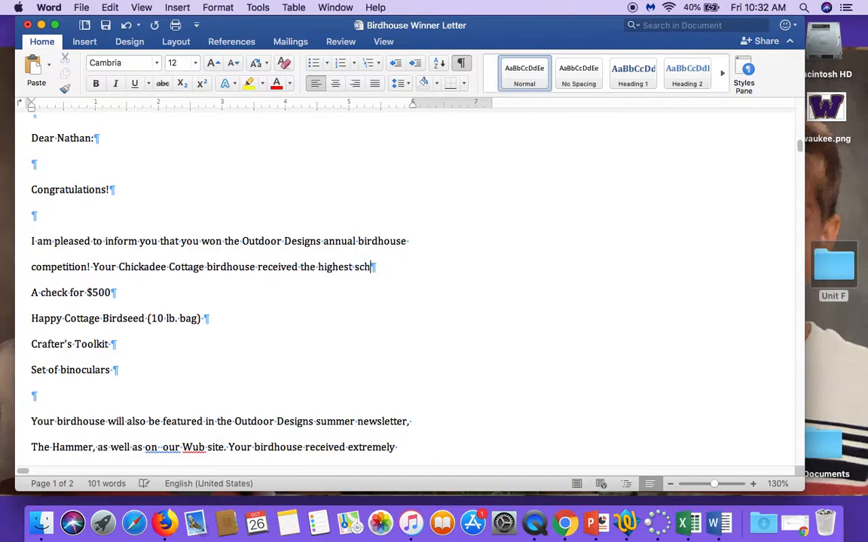
key(BackSpace)
text(ores)
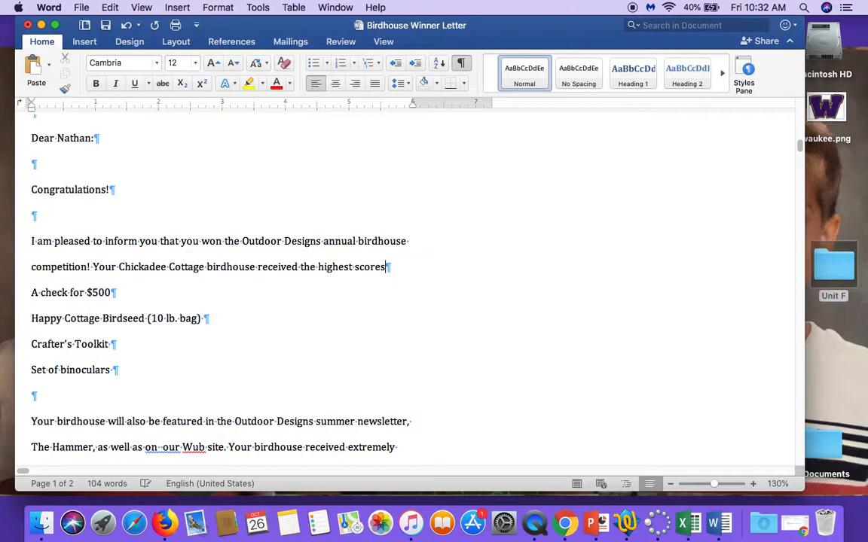
text( from our judeges)
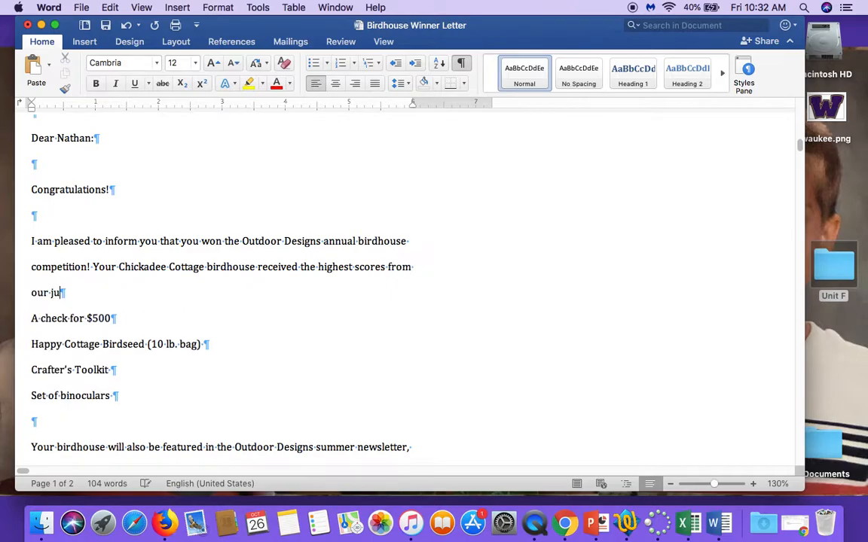
key(BackSpace)
key(BackSpace)
key(BackSpace)
key(BackSpace)
key(BackSpace)
text(dges.)
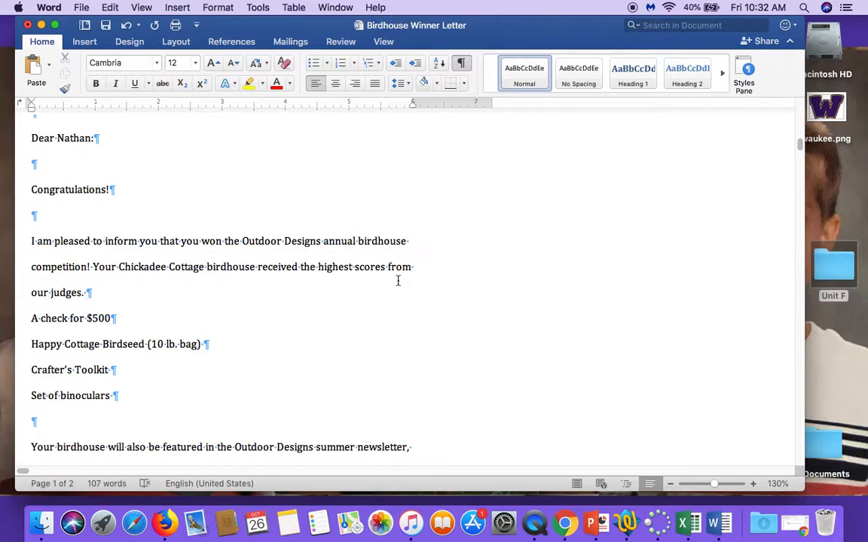
Step: Add "The follong prizes will be shipped shipped to you separately:" and start a new paragraph after it
text(teh)
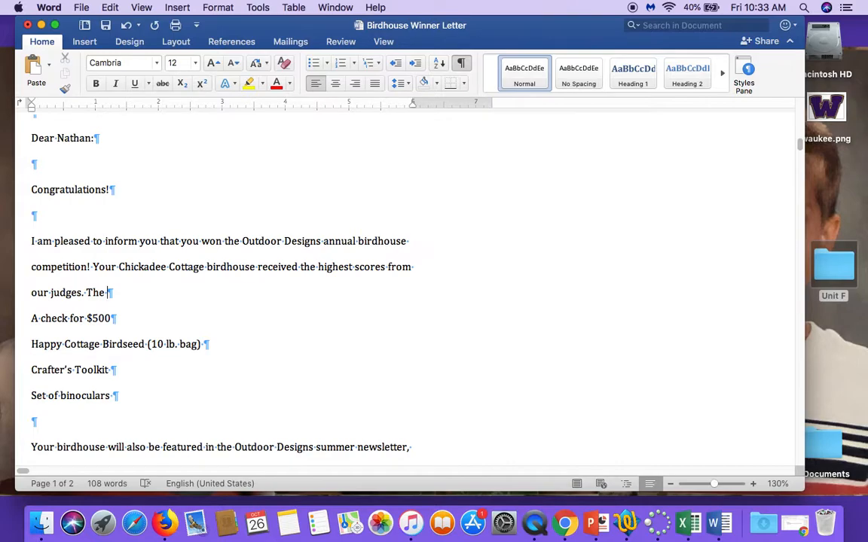
text(follong pri)
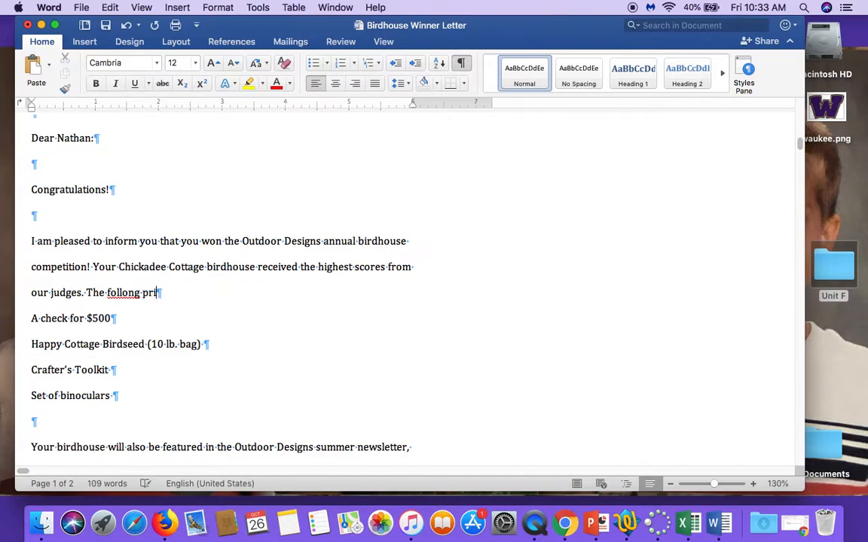
text(zes will be shipped shippe)
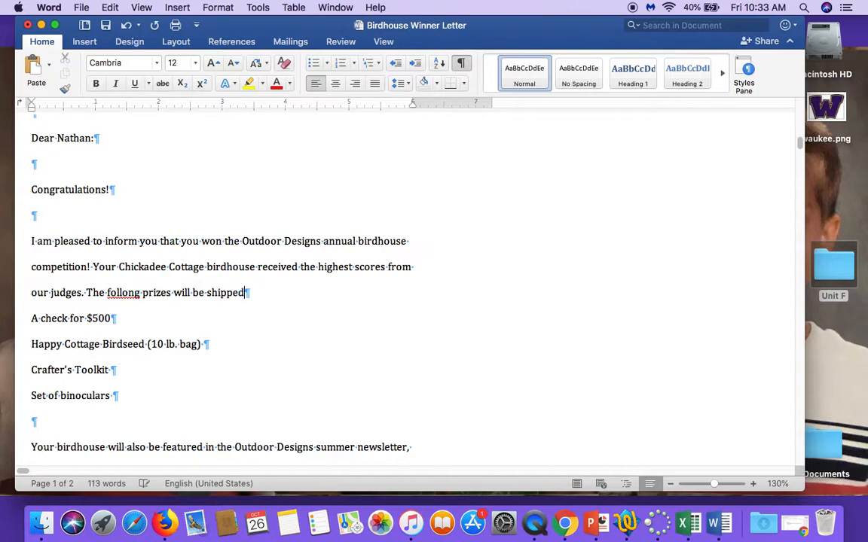
text(d to you )
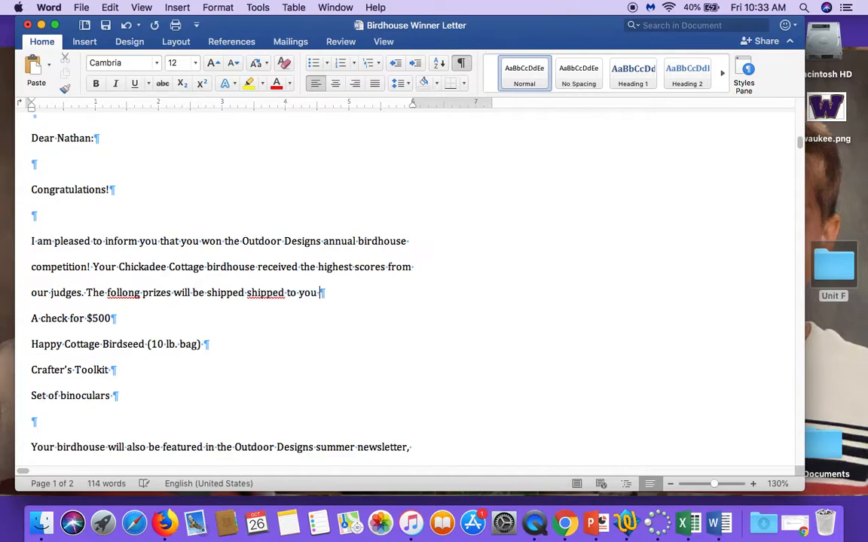
text(separaely)
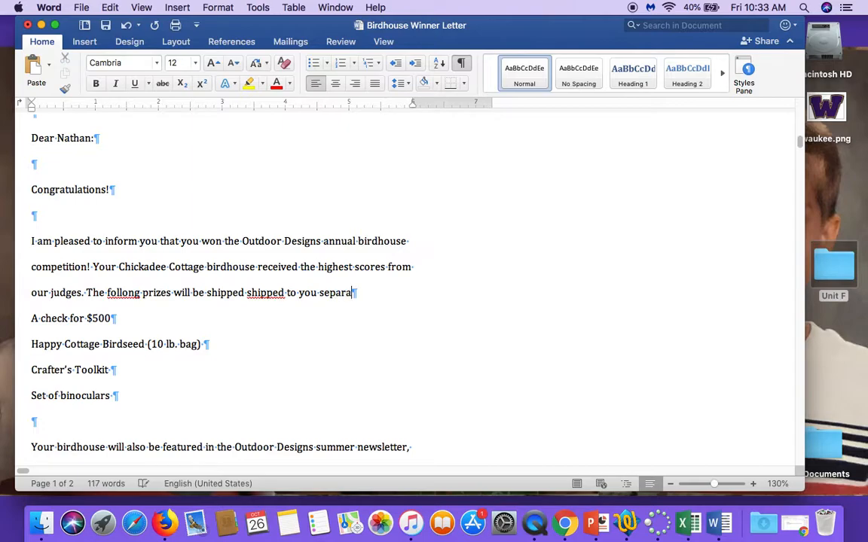
key(BackSpace)
key(BackSpace)
key(BackSpace)
text(tely:)
key(Return)
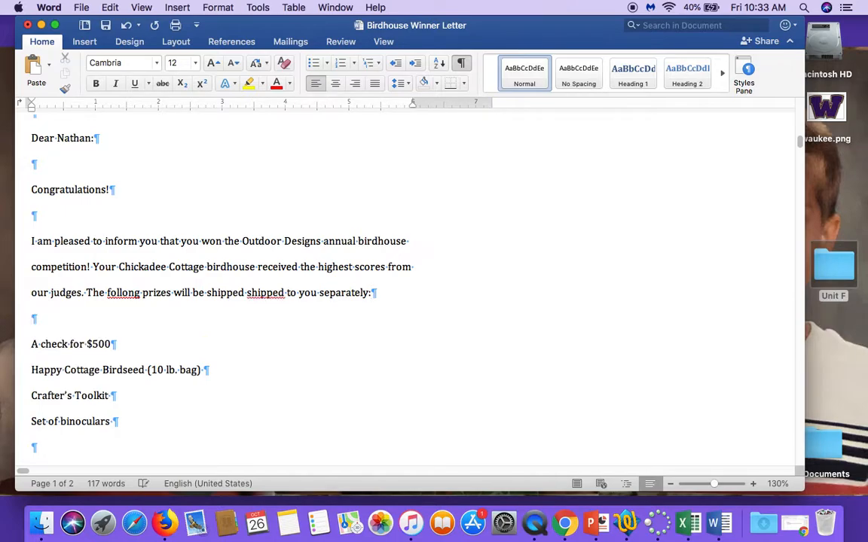